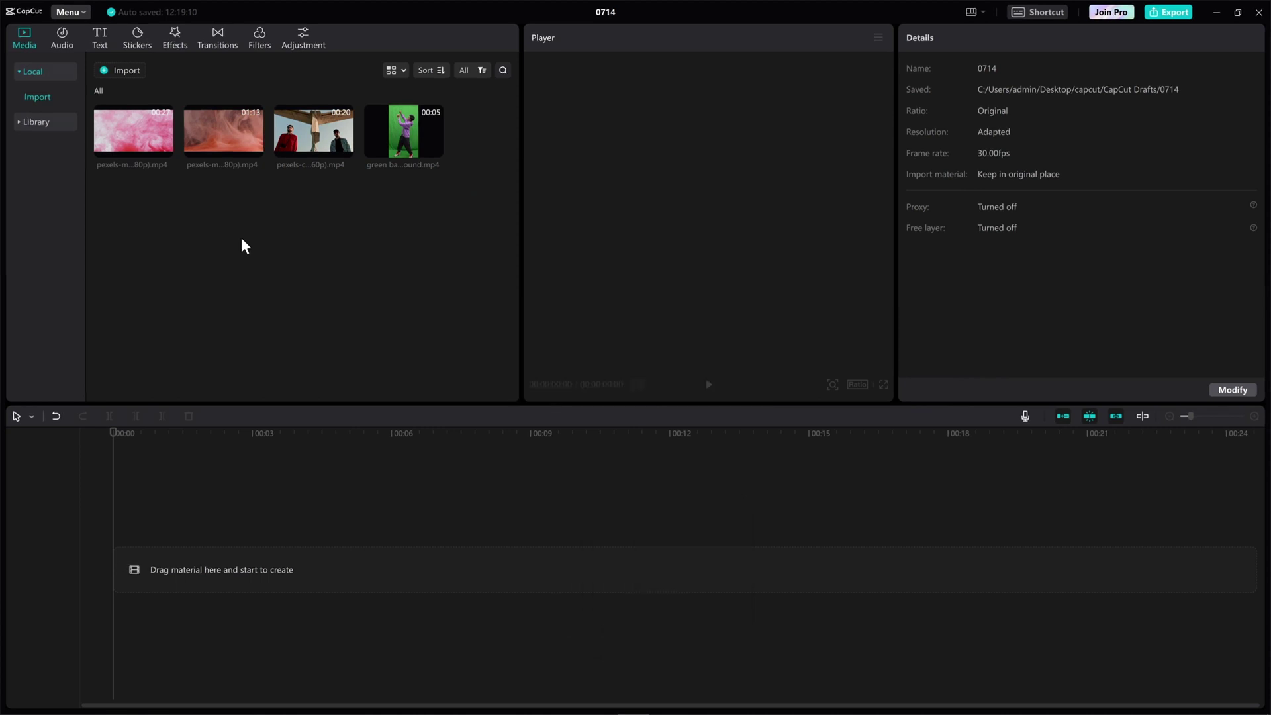
Step: Add the cottonbro clip of two men under the concrete structure to the timeline
{"action": "left_click", "coordinate": [301, 147]}
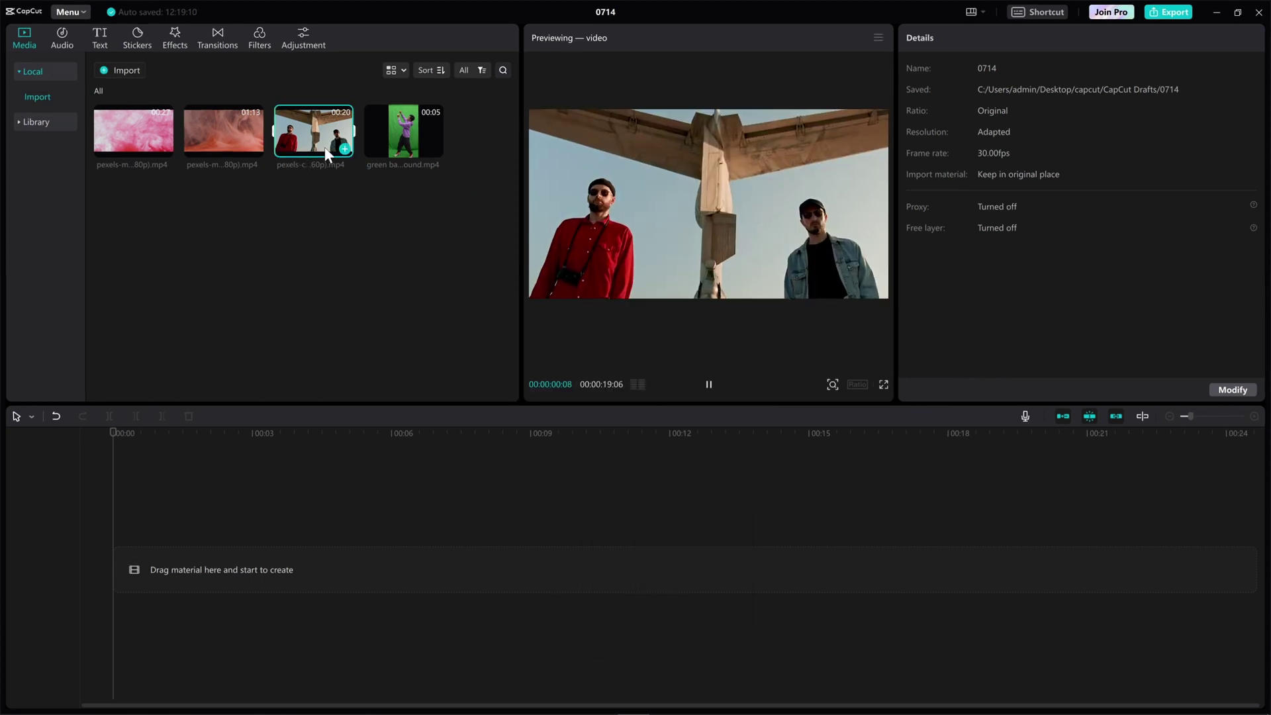
{"action": "left_click", "coordinate": [344, 150]}
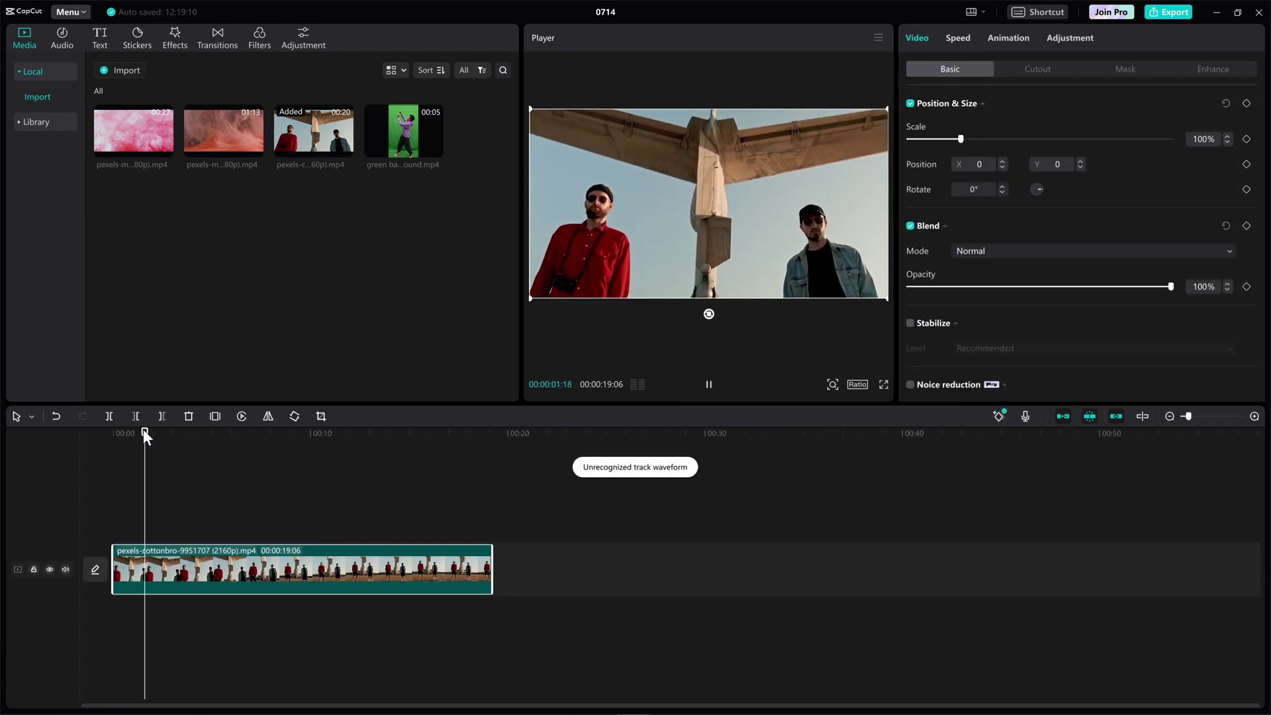
Step: Pause playback, enable Auto cutout on the two-men clip, and scrub to check the result
{"action": "key", "text": "space"}
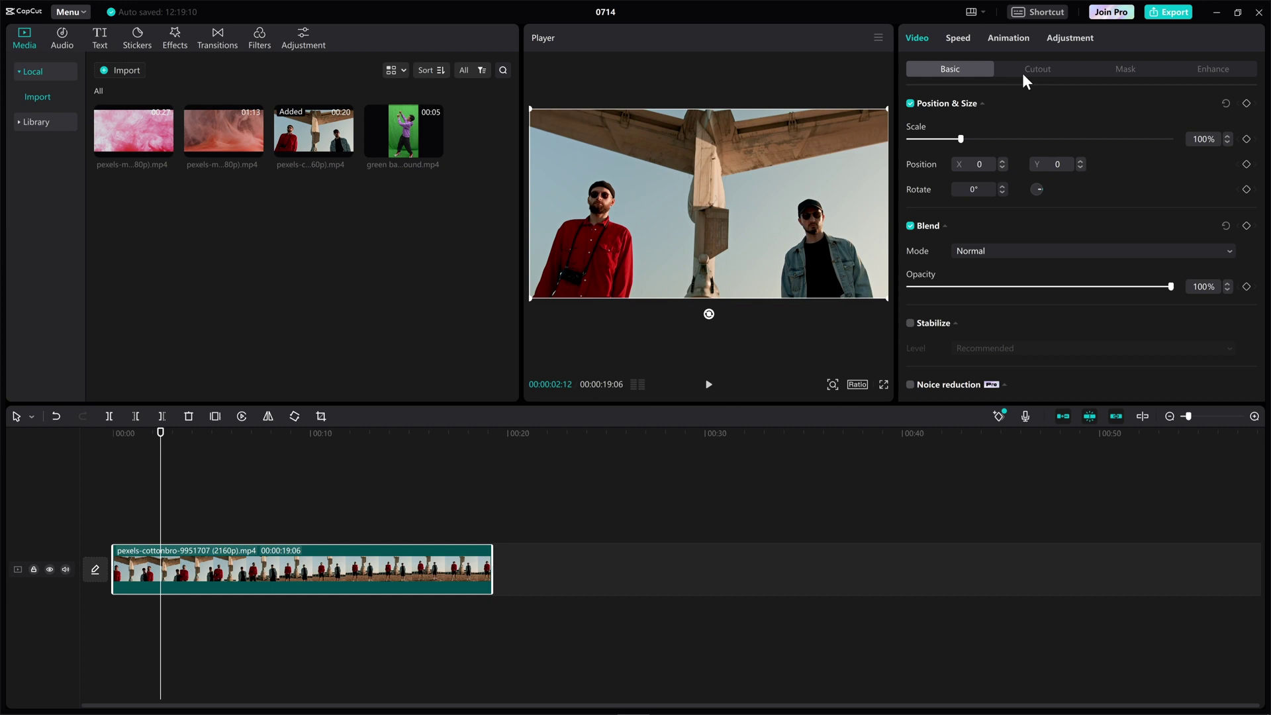
{"action": "left_click", "coordinate": [1033, 71]}
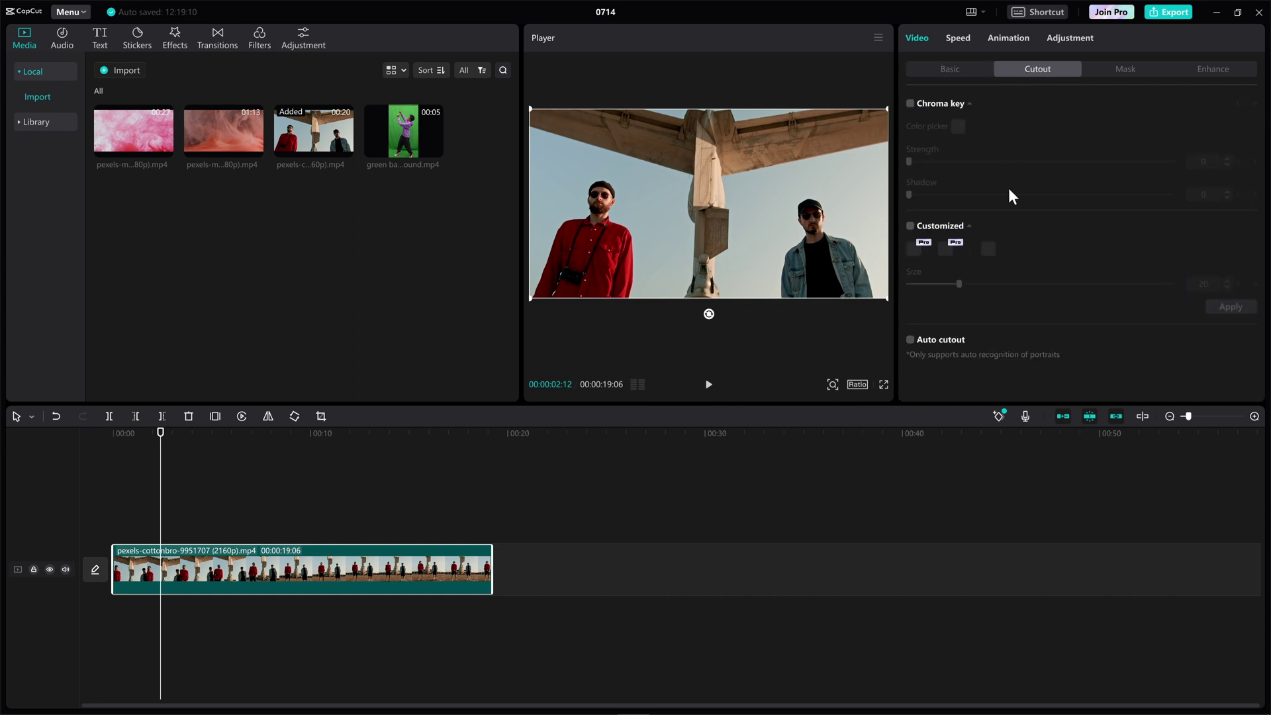
{"action": "left_click", "coordinate": [910, 340]}
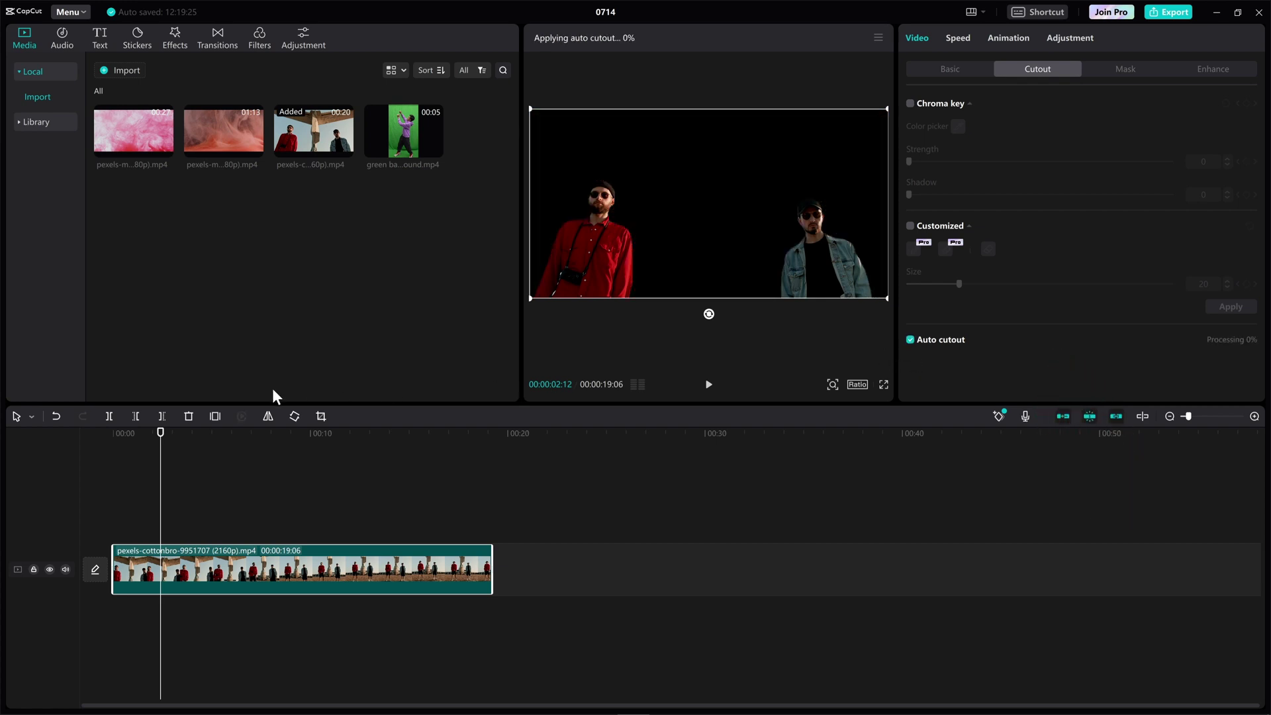
{"action": "left_click_drag", "start_coordinate": [160, 437], "coordinate": [181, 433]}
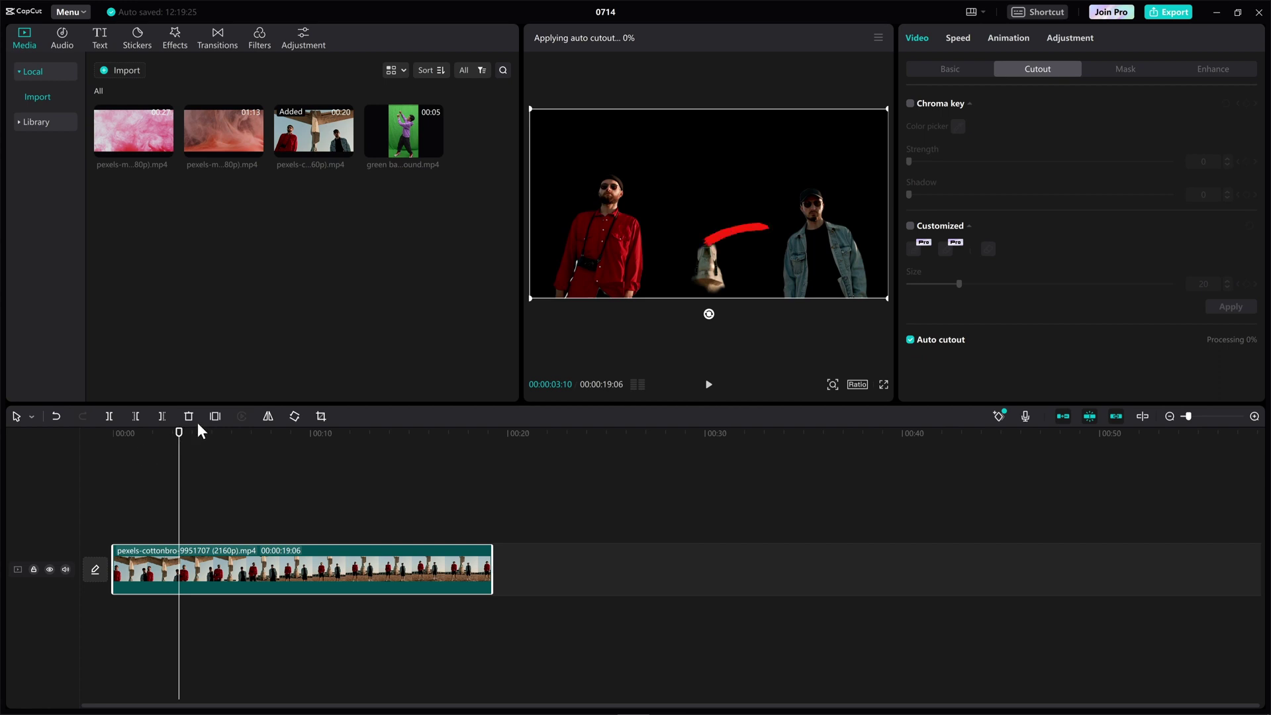
{"action": "mouse_move", "coordinate": [180, 435]}
{"action": "left_mouse_down"}
{"action": "mouse_move", "coordinate": [113, 437]}
{"action": "mouse_move", "coordinate": [146, 437]}
{"action": "left_mouse_up"}
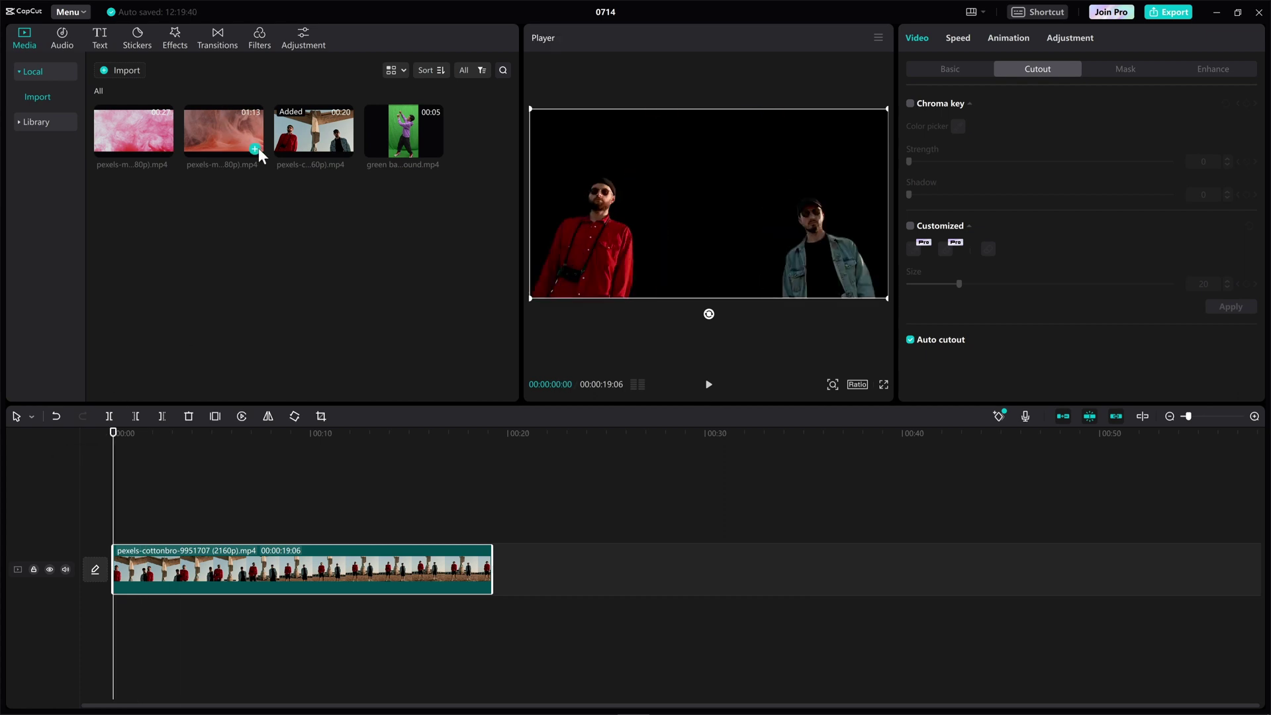
Step: Add the pink smoke clip and delete everything after 00:28:14
{"action": "left_click", "coordinate": [259, 149]}
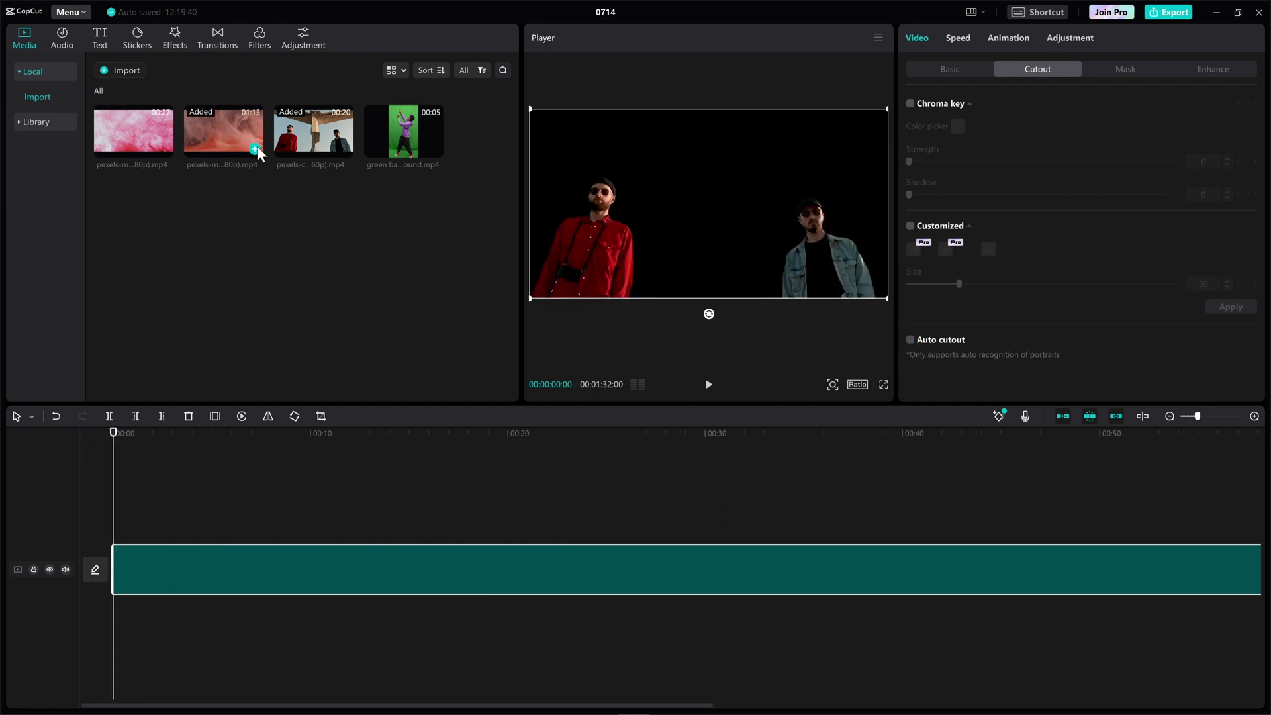
{"action": "left_click", "coordinate": [674, 519]}
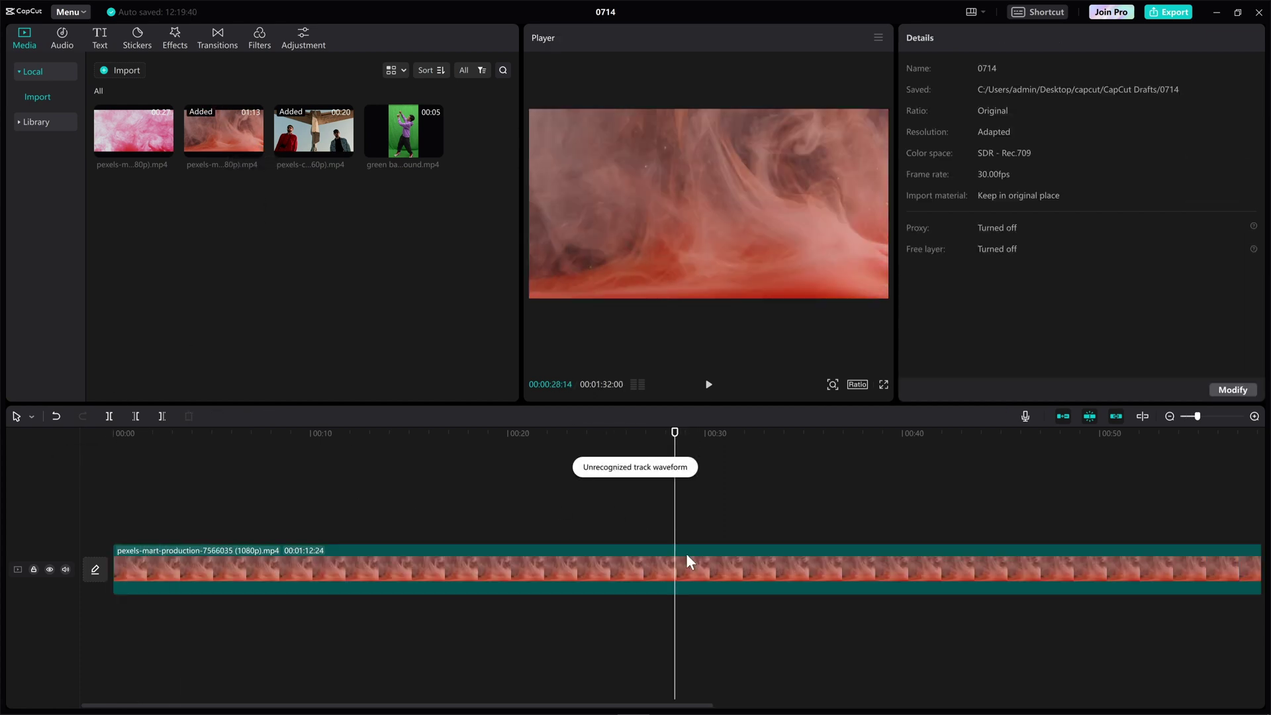
{"action": "left_click", "coordinate": [689, 567]}
{"action": "left_click", "coordinate": [162, 416]}
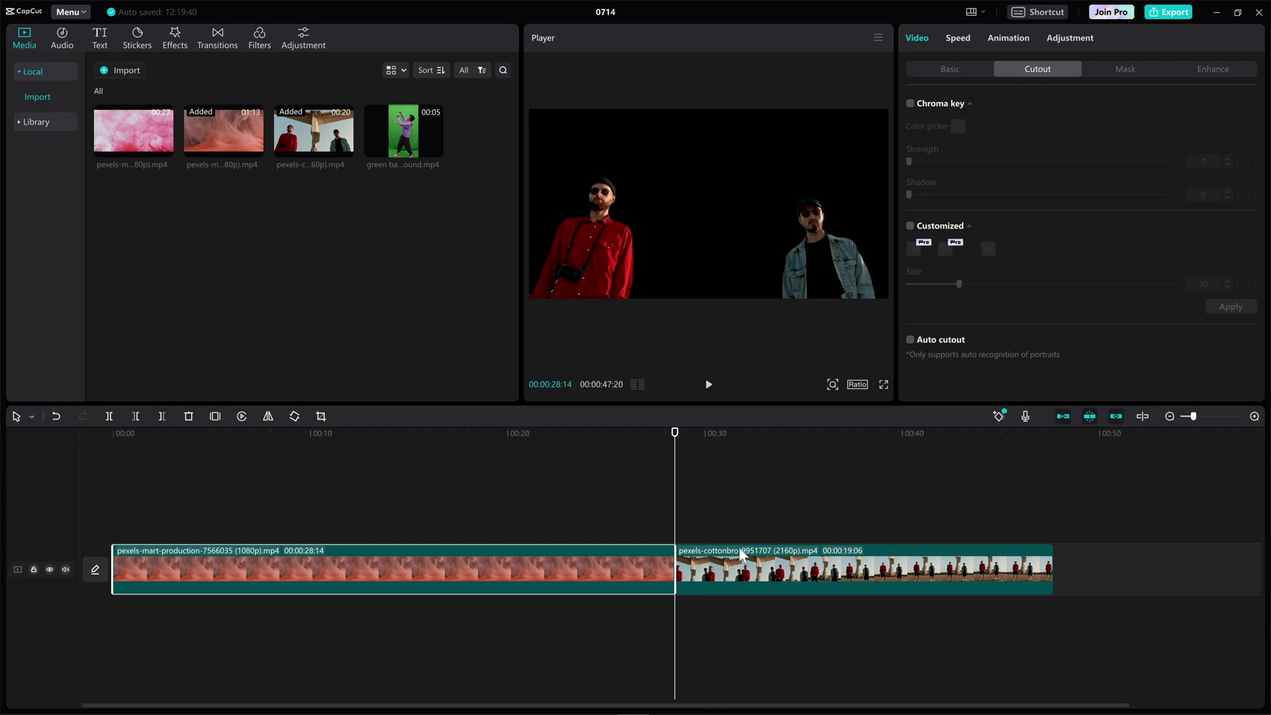
Step: Move the men clip onto a track above the smoke at 0 and preview
{"action": "left_click_drag", "start_coordinate": [740, 561], "coordinate": [155, 507]}
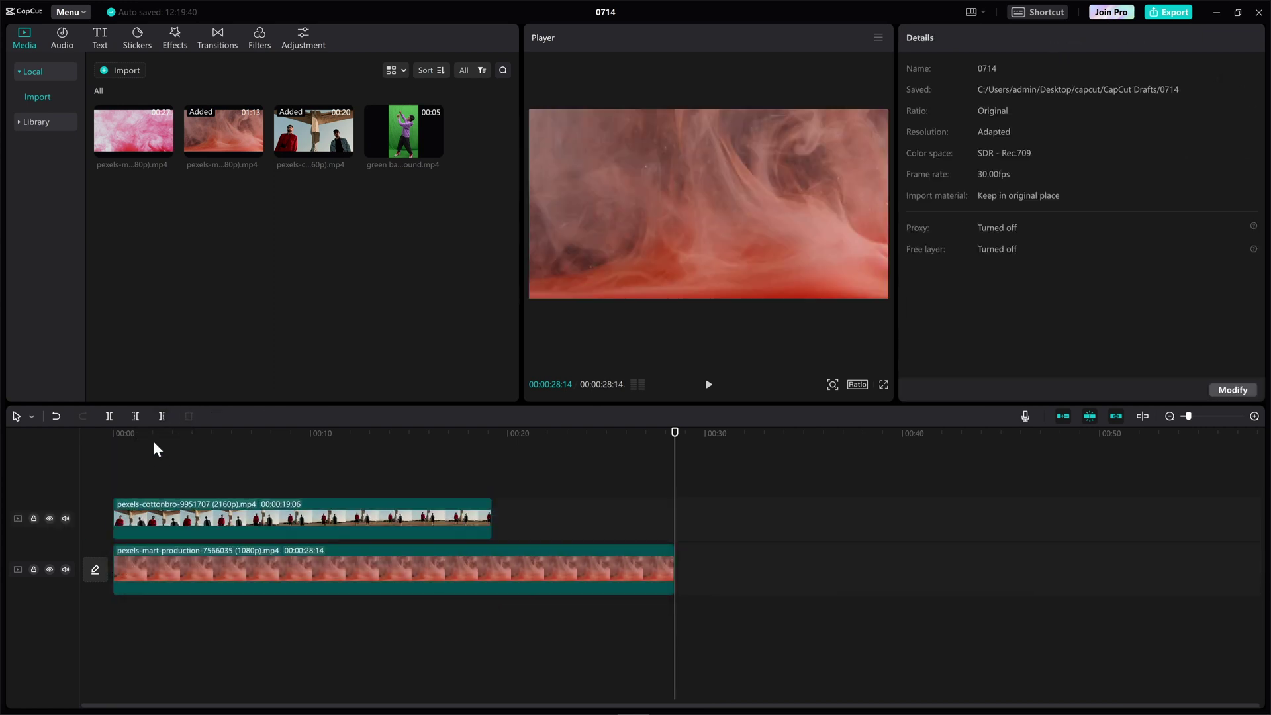
{"action": "left_click", "coordinate": [157, 450]}
{"action": "left_click_drag", "start_coordinate": [155, 450], "coordinate": [176, 446]}
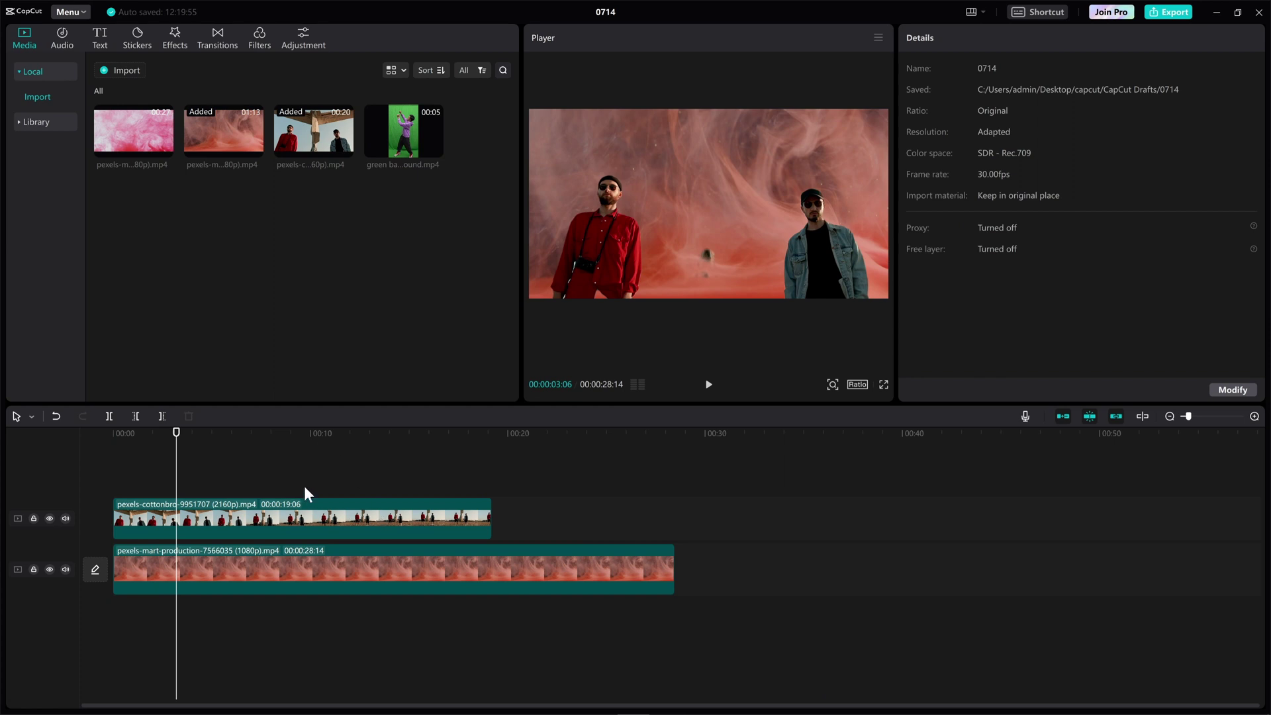
Step: Apply a rectangle mask to the men clip, widened and heightened around one man
{"action": "left_click", "coordinate": [172, 520]}
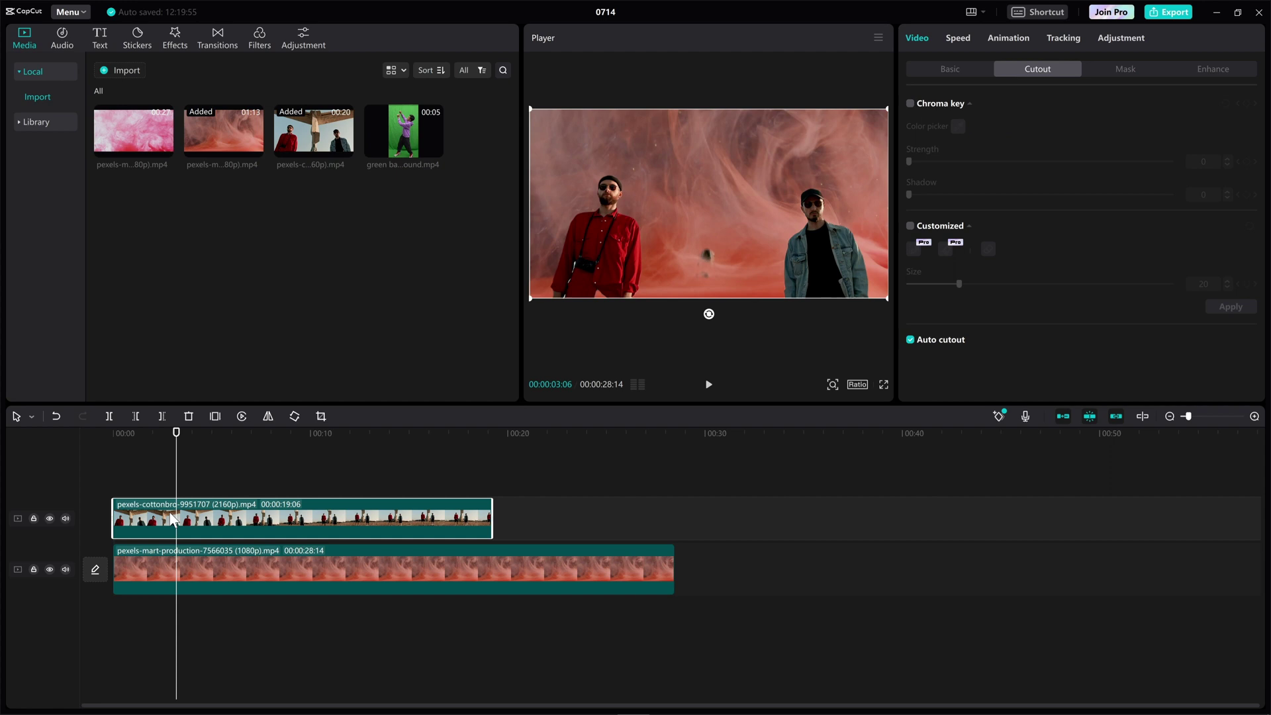
{"action": "left_click_drag", "start_coordinate": [176, 437], "coordinate": [192, 438]}
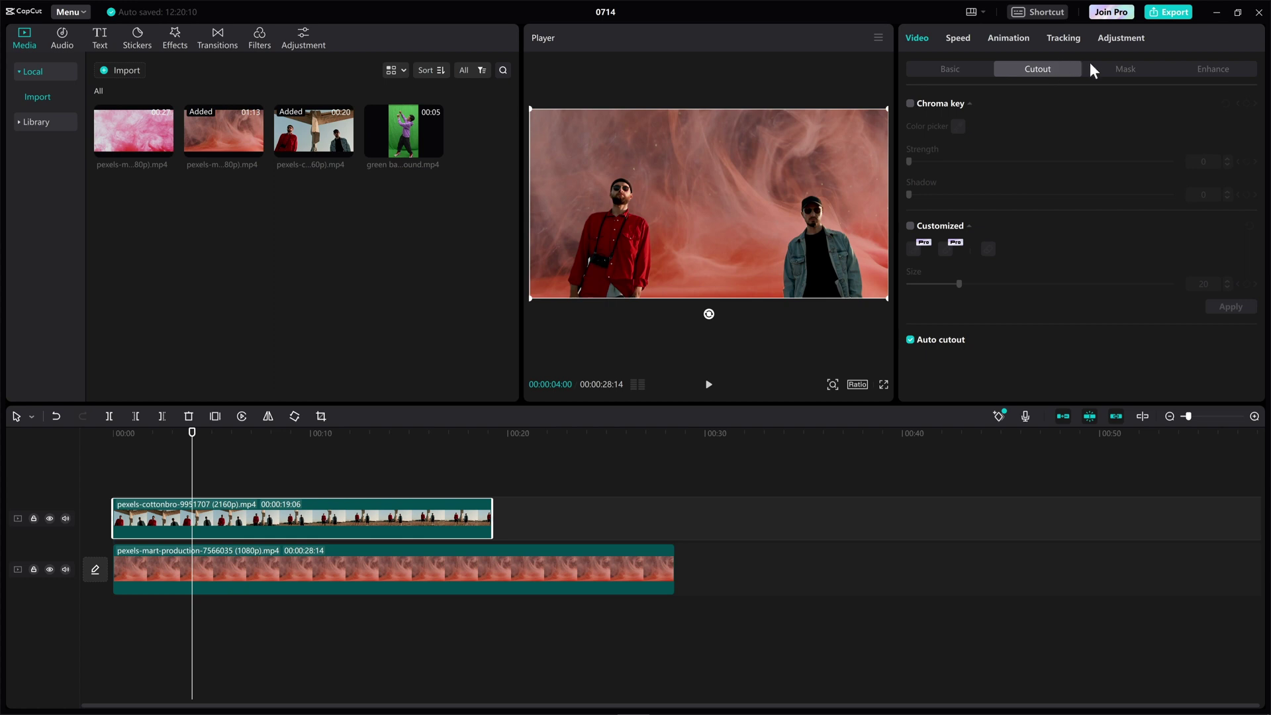
{"action": "left_click", "coordinate": [1126, 69]}
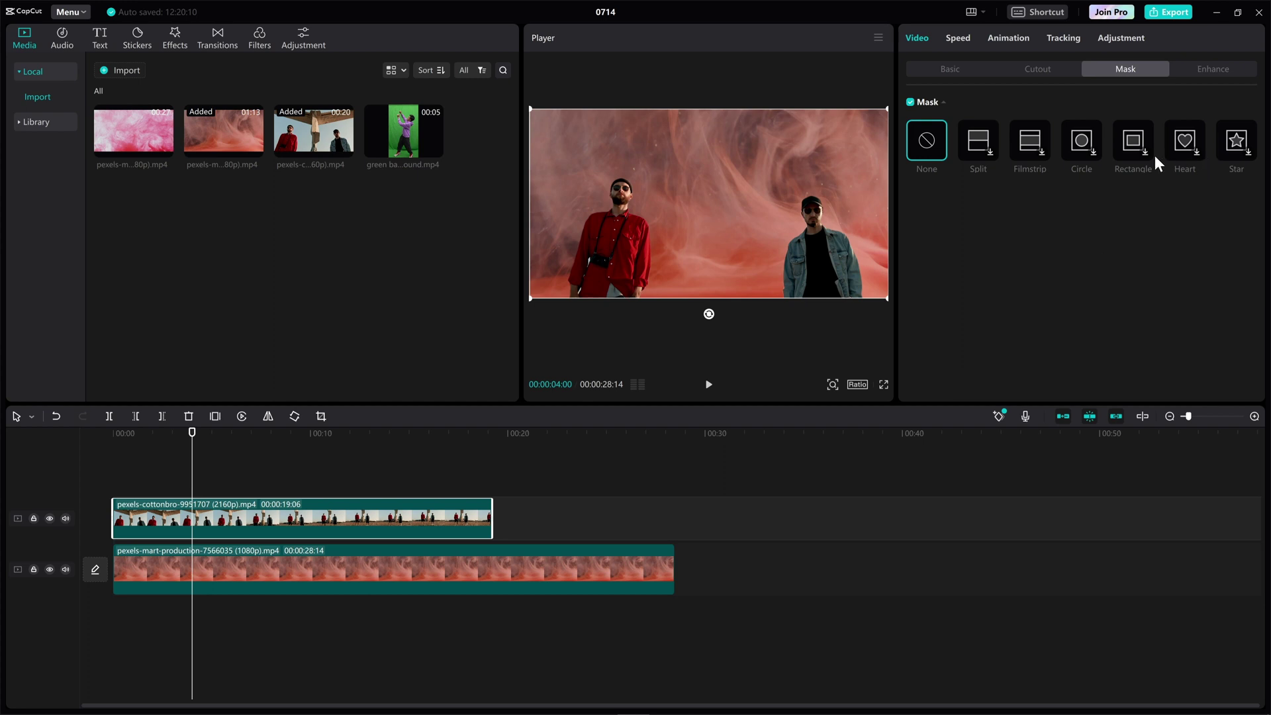
{"action": "left_click", "coordinate": [1137, 147]}
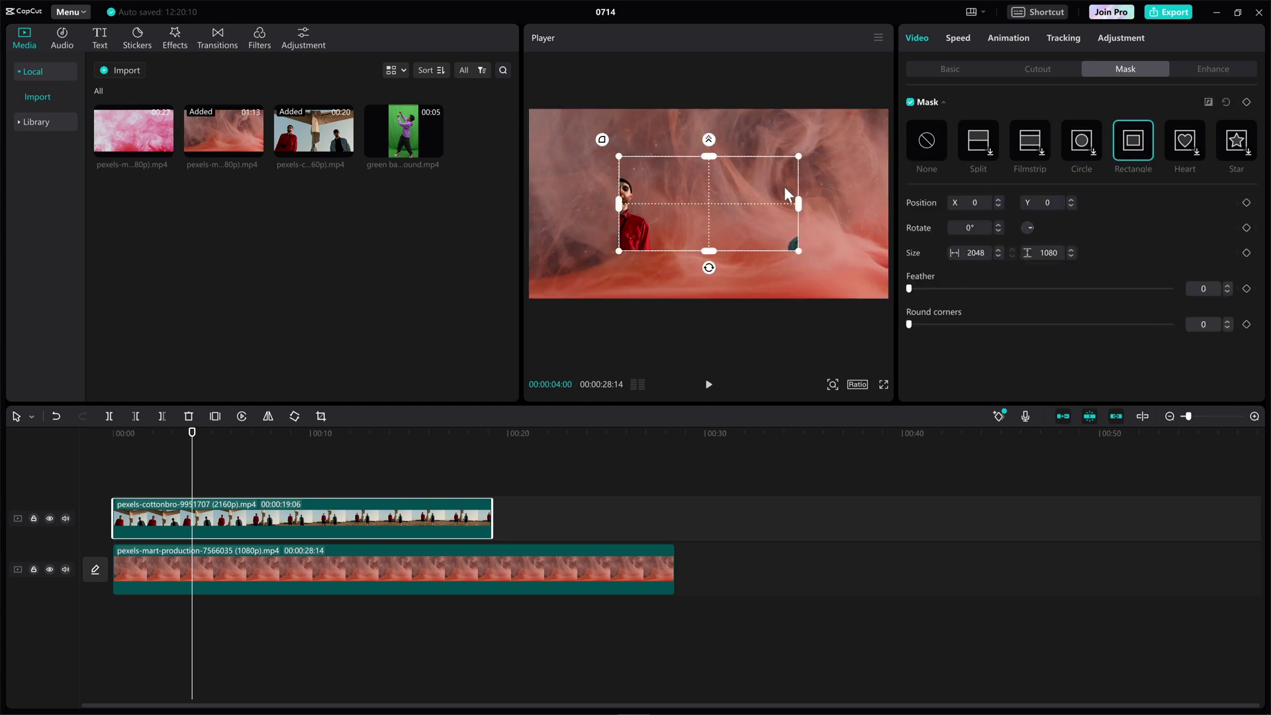
{"action": "mouse_move", "coordinate": [797, 204]}
{"action": "left_mouse_down"}
{"action": "mouse_move", "coordinate": [794, 192]}
{"action": "mouse_move", "coordinate": [666, 213]}
{"action": "left_mouse_up"}
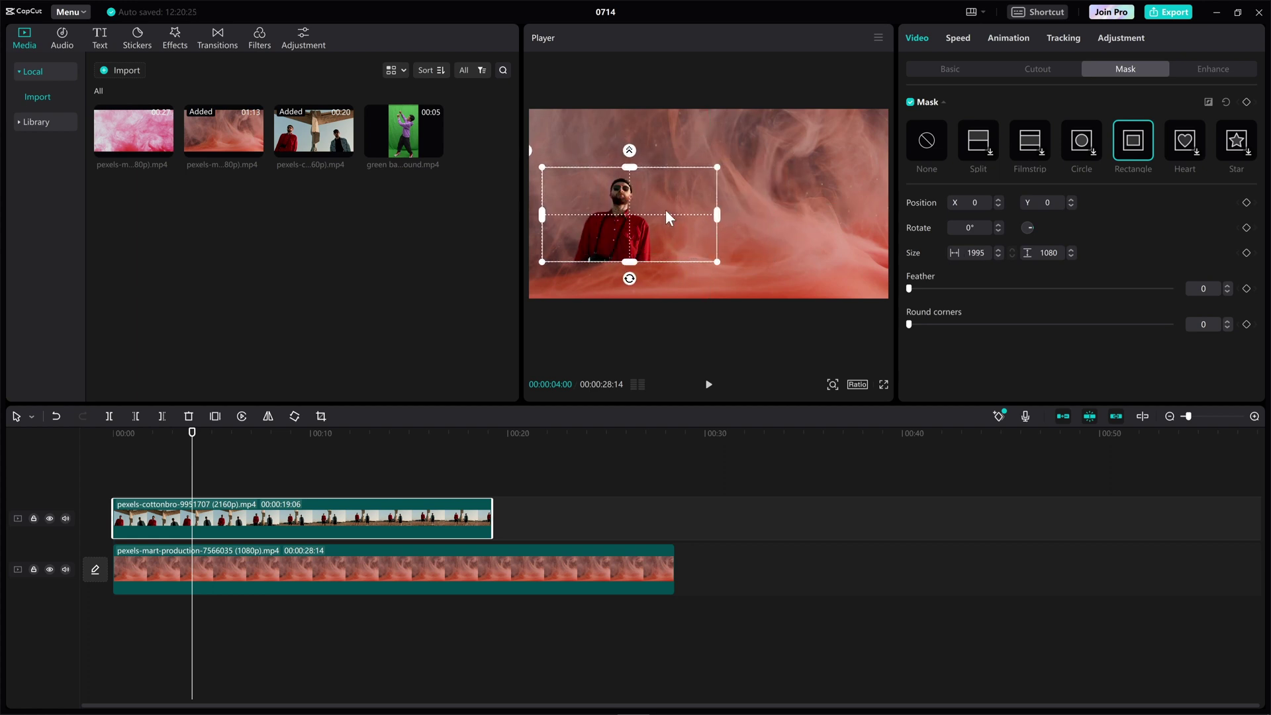
{"action": "left_click_drag", "start_coordinate": [629, 265], "coordinate": [631, 304]}
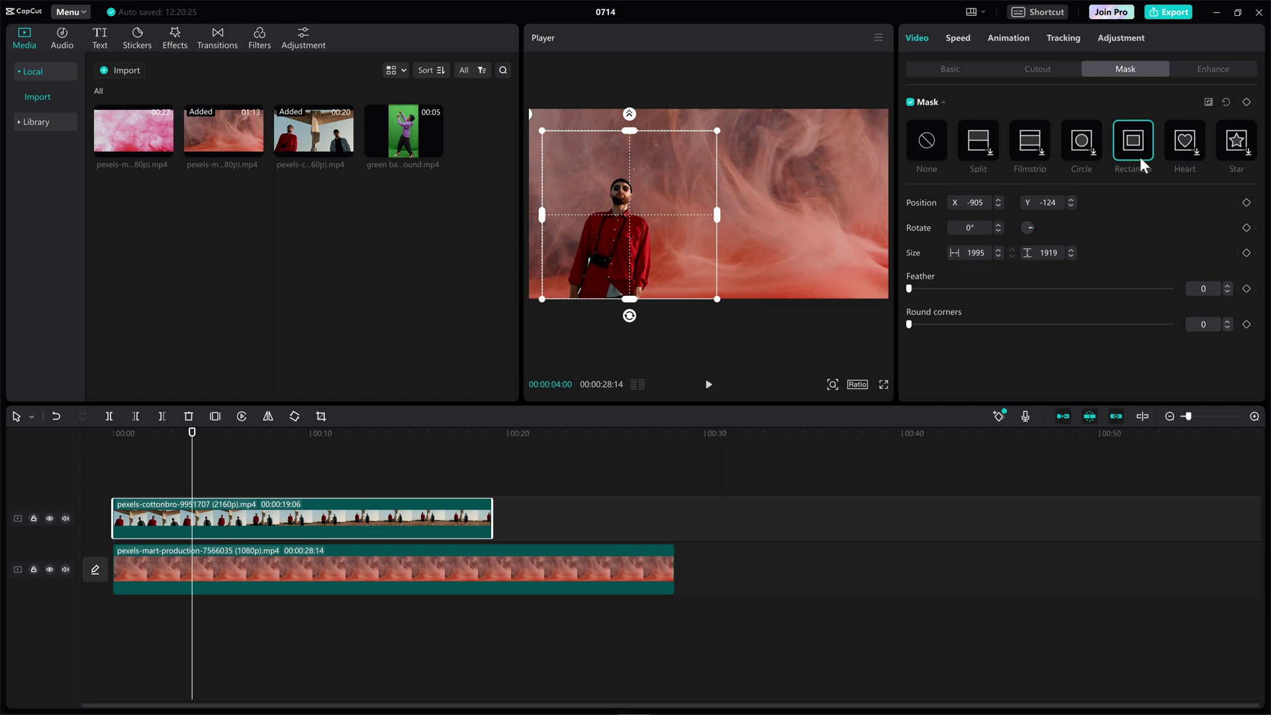
Step: Play to check the mask, then set the smoke clip's playhead to 19:06
{"action": "key", "text": "space"}
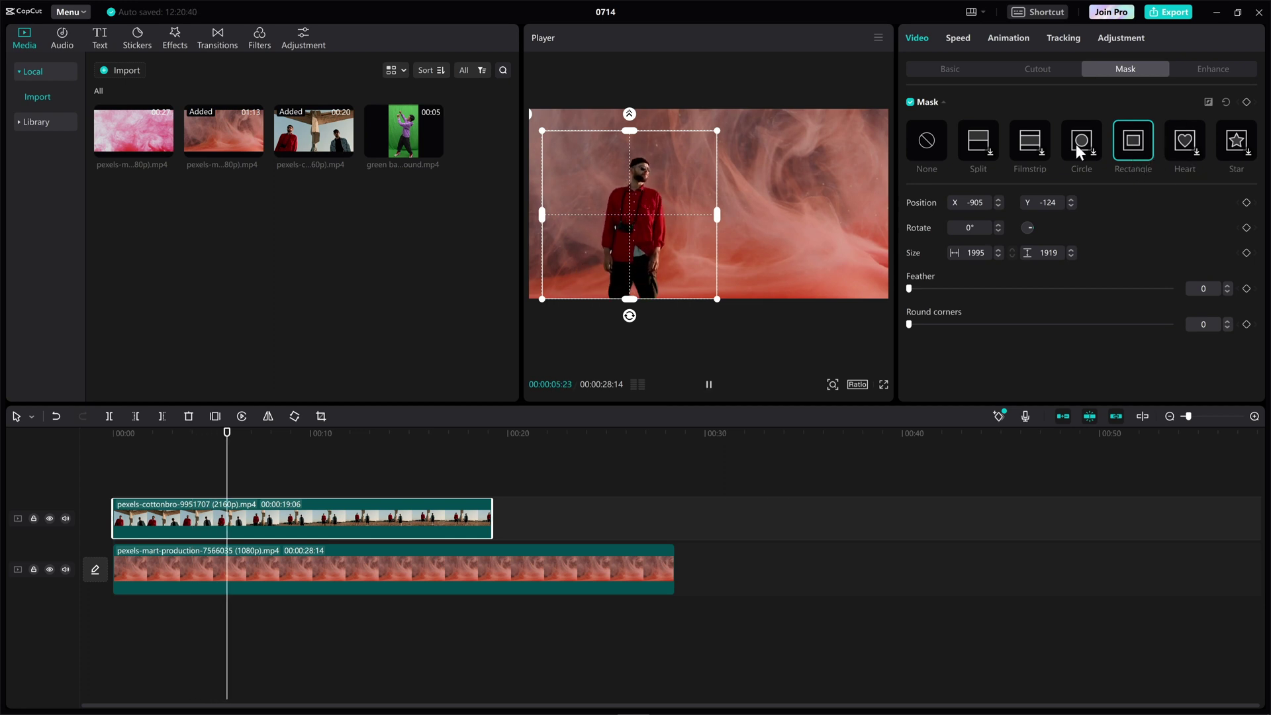
{"action": "left_click", "coordinate": [543, 567]}
{"action": "left_click_drag", "start_coordinate": [339, 434], "coordinate": [492, 433]}
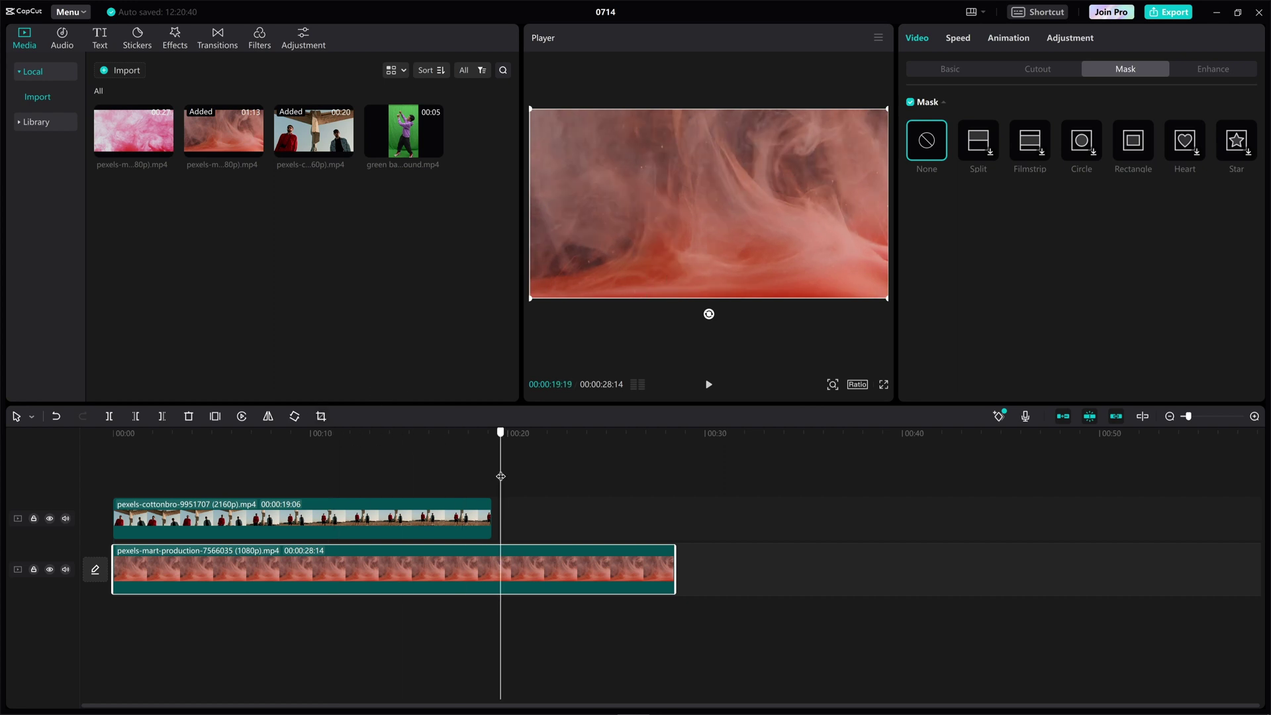
Step: Trim the smoke clip at the playhead and paste a copy of the masked man clip at 0:00
{"action": "left_click", "coordinate": [161, 416]}
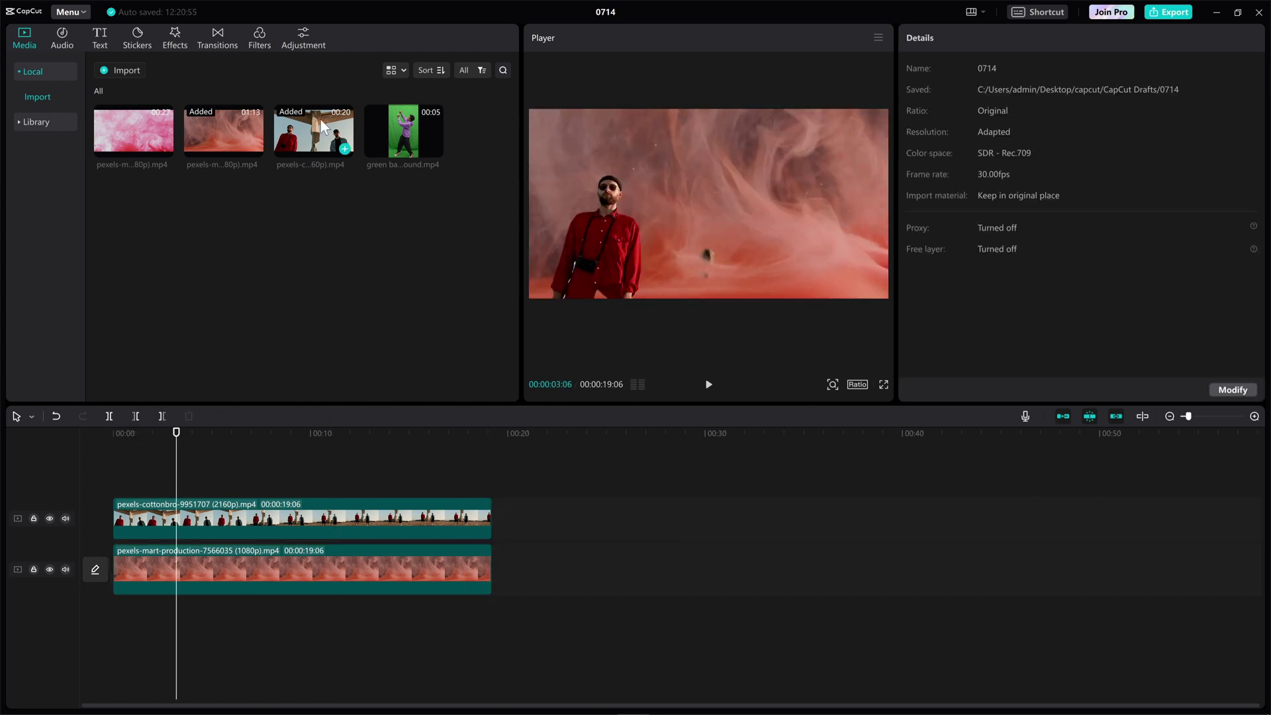
{"action": "left_click", "coordinate": [276, 516]}
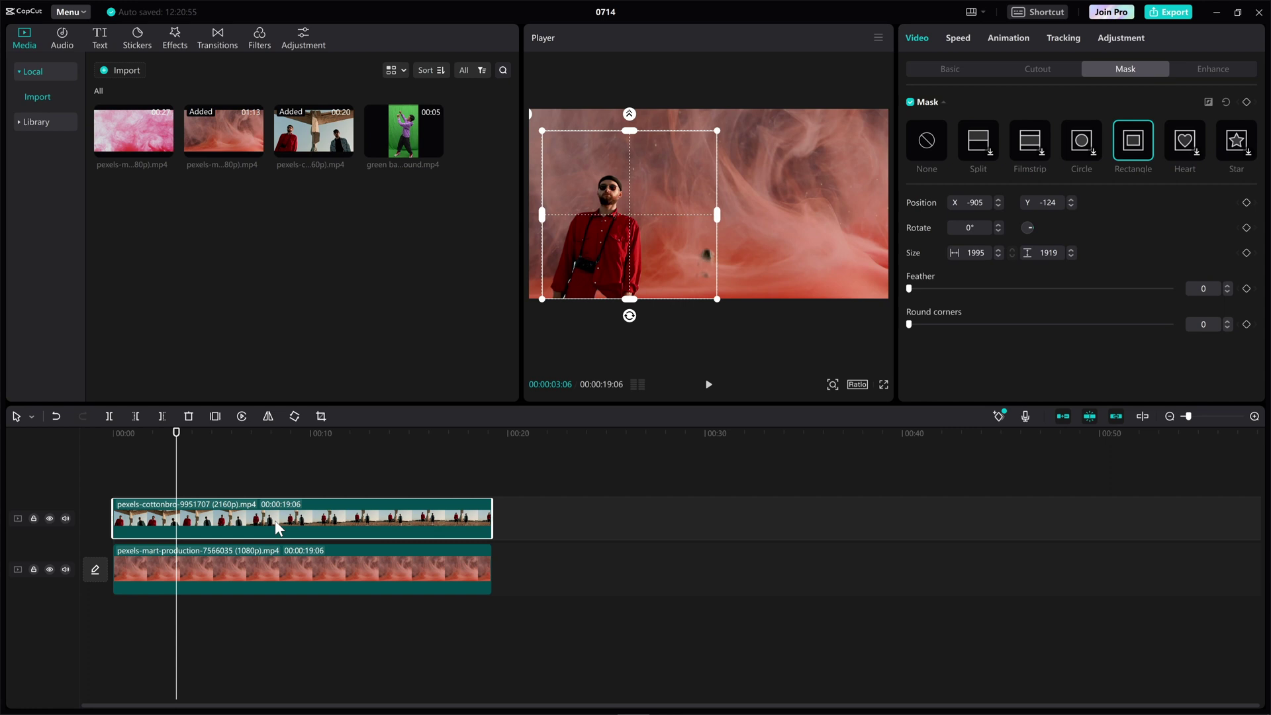
{"action": "key", "text": "ctrl+c"}
{"action": "key", "text": "ctrl+v"}
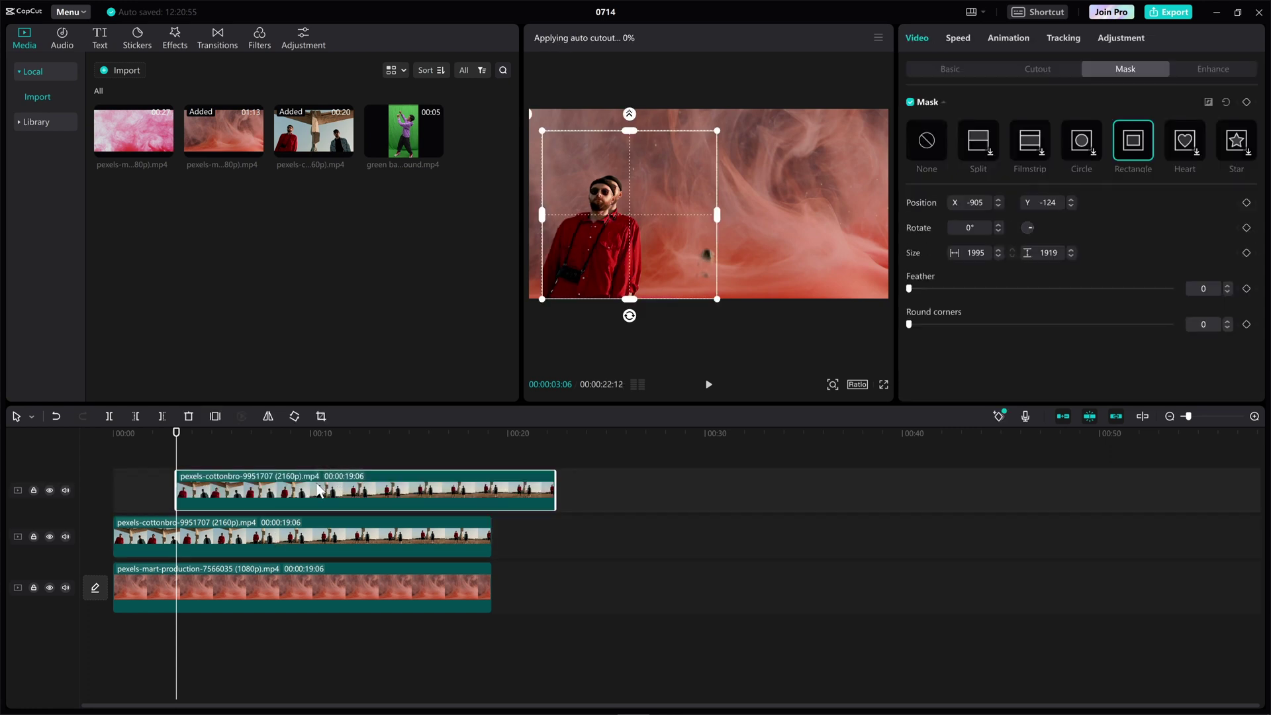
{"action": "left_click_drag", "start_coordinate": [320, 489], "coordinate": [257, 493]}
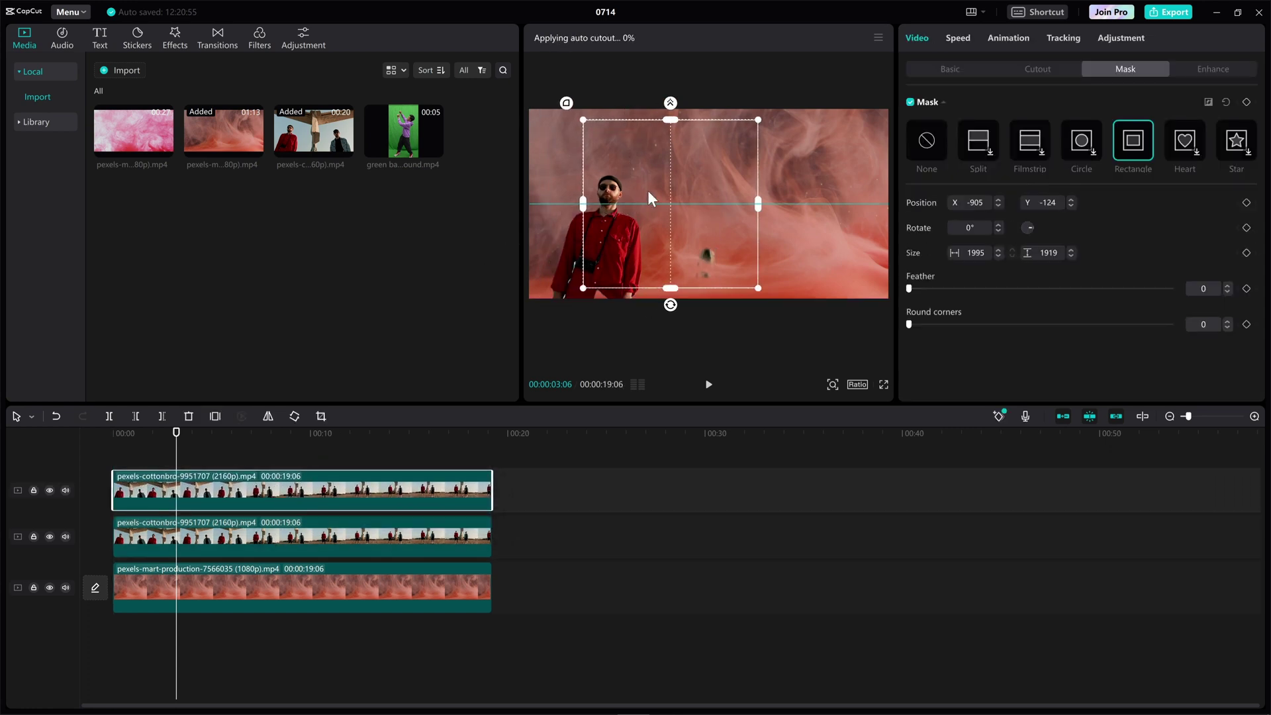
Step: Move the copy's mask onto the second man and widen the middle clip's mask
{"action": "mouse_move", "coordinate": [648, 190]}
{"action": "left_mouse_down"}
{"action": "mouse_move", "coordinate": [778, 214]}
{"action": "mouse_move", "coordinate": [610, 216]}
{"action": "left_mouse_up"}
{"action": "left_click", "coordinate": [364, 538]}
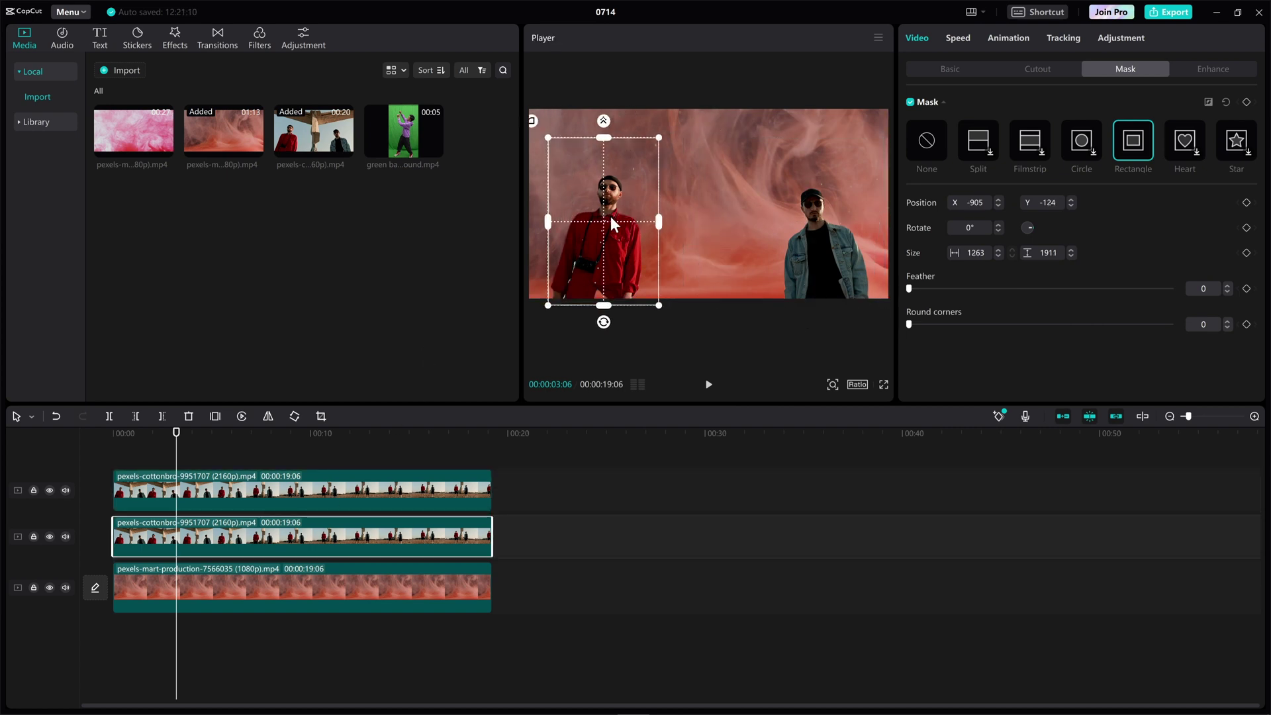
{"action": "key", "text": "space"}
{"action": "key", "text": "space"}
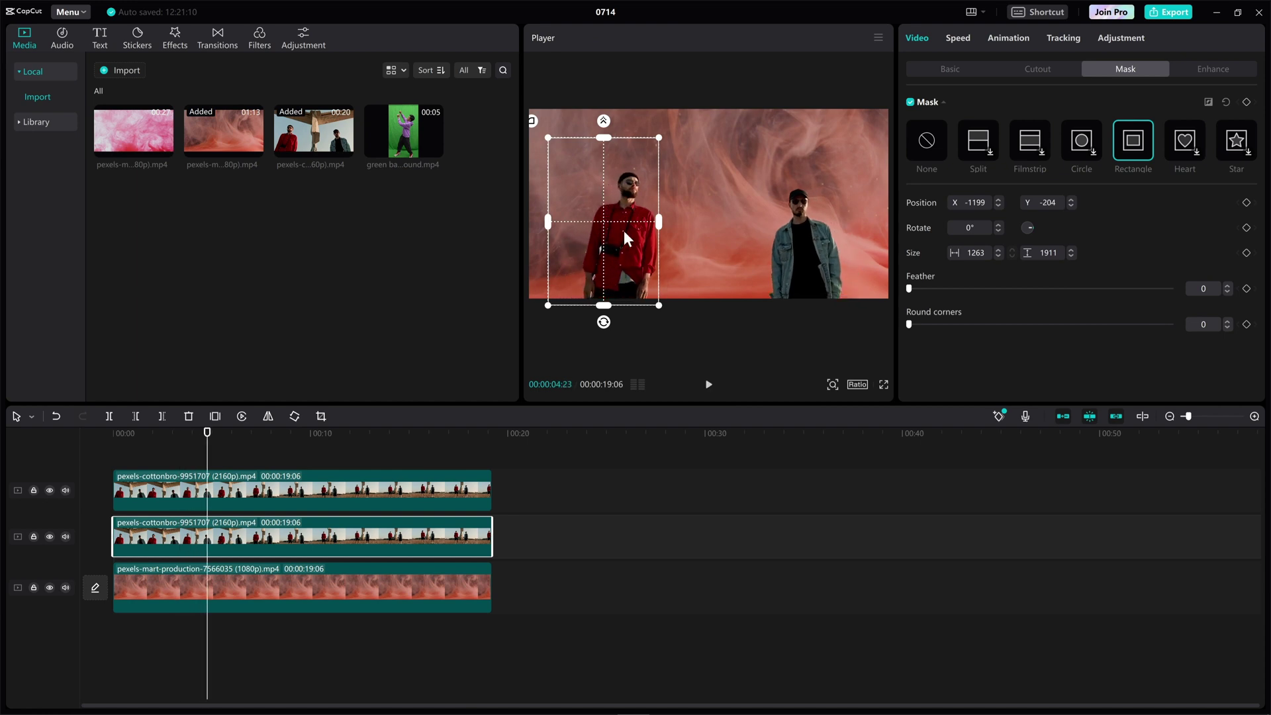
{"action": "left_click_drag", "start_coordinate": [660, 224], "coordinate": [681, 221]}
{"action": "key", "text": "space"}
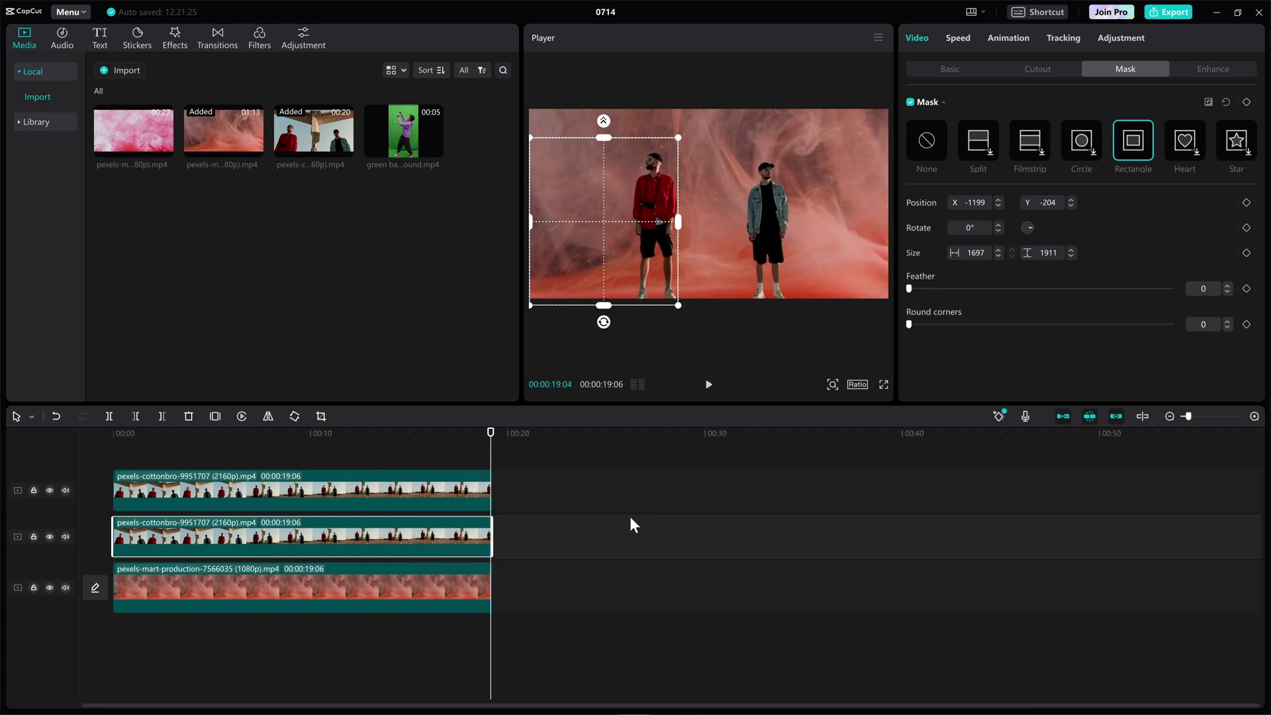
Step: Export the composite as a 1080p MP4 video
{"action": "left_click", "coordinate": [596, 452]}
{"action": "left_click", "coordinate": [1169, 12]}
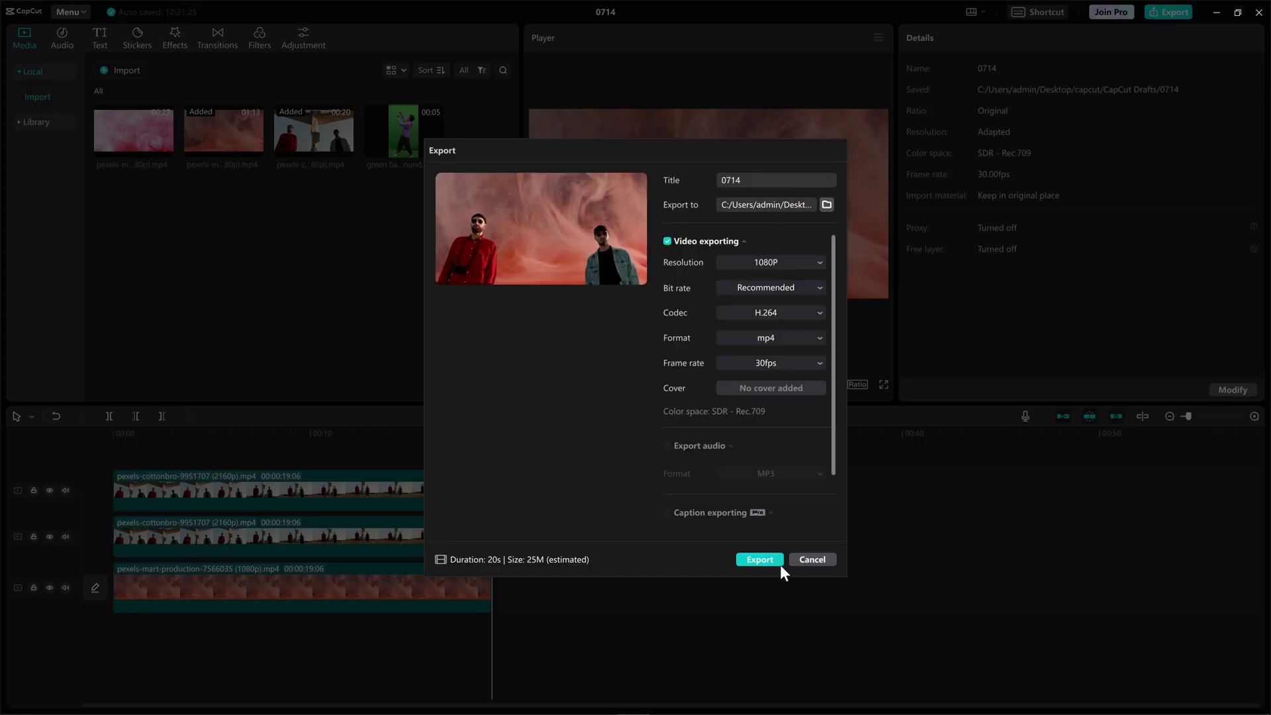
{"action": "left_click", "coordinate": [761, 562]}
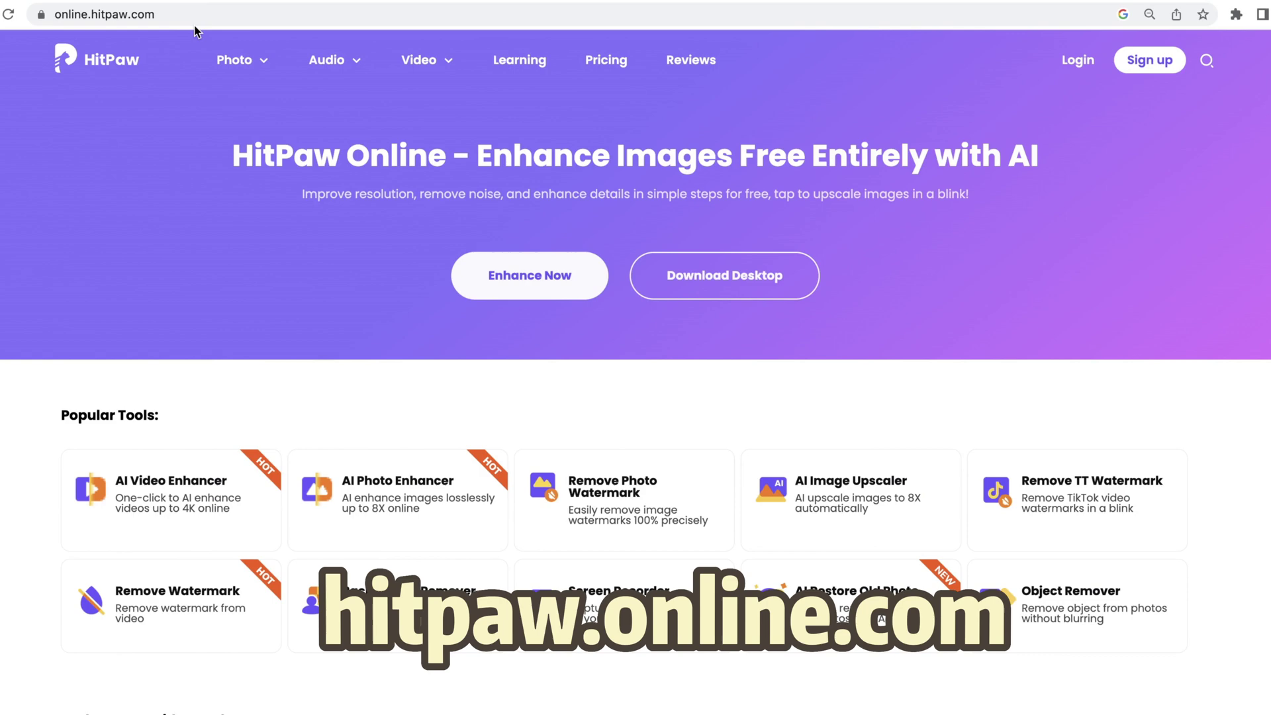
{"action": "mouse_move", "coordinate": [242, 60]}
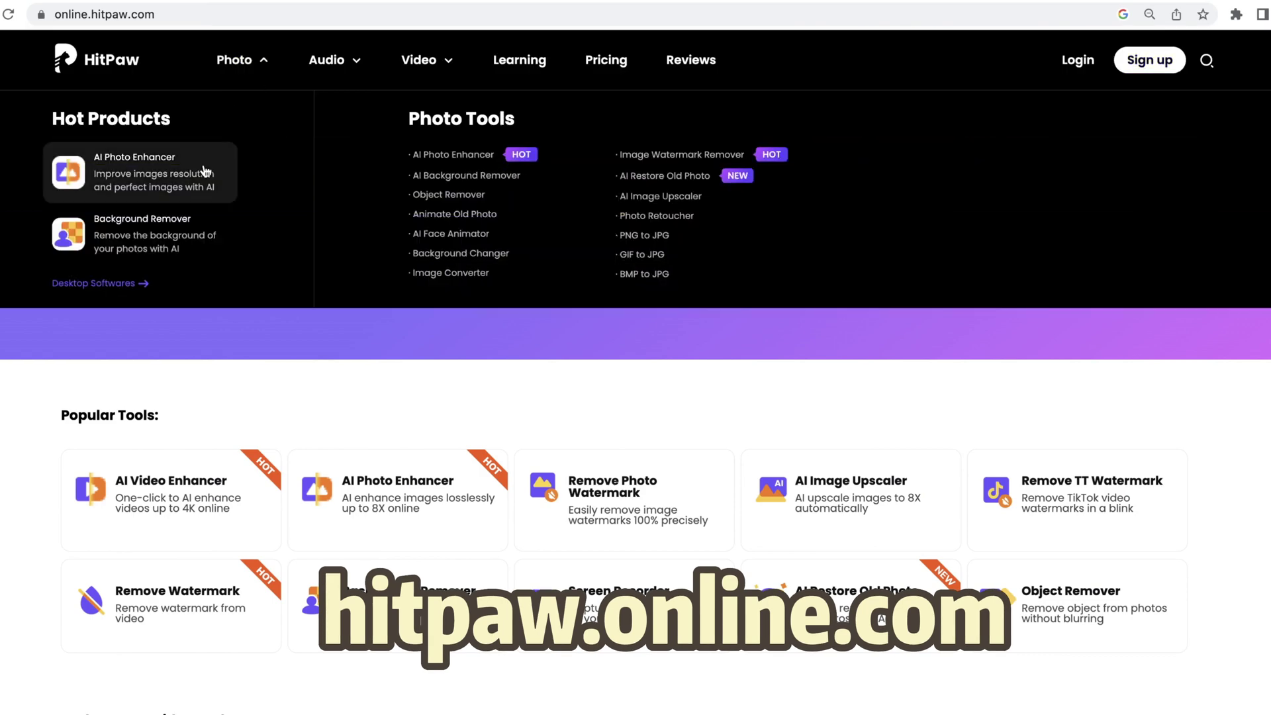
Step: Open HitPaw's Background Remover via Remove Now and load the dog sample image
{"action": "left_click", "coordinate": [175, 234]}
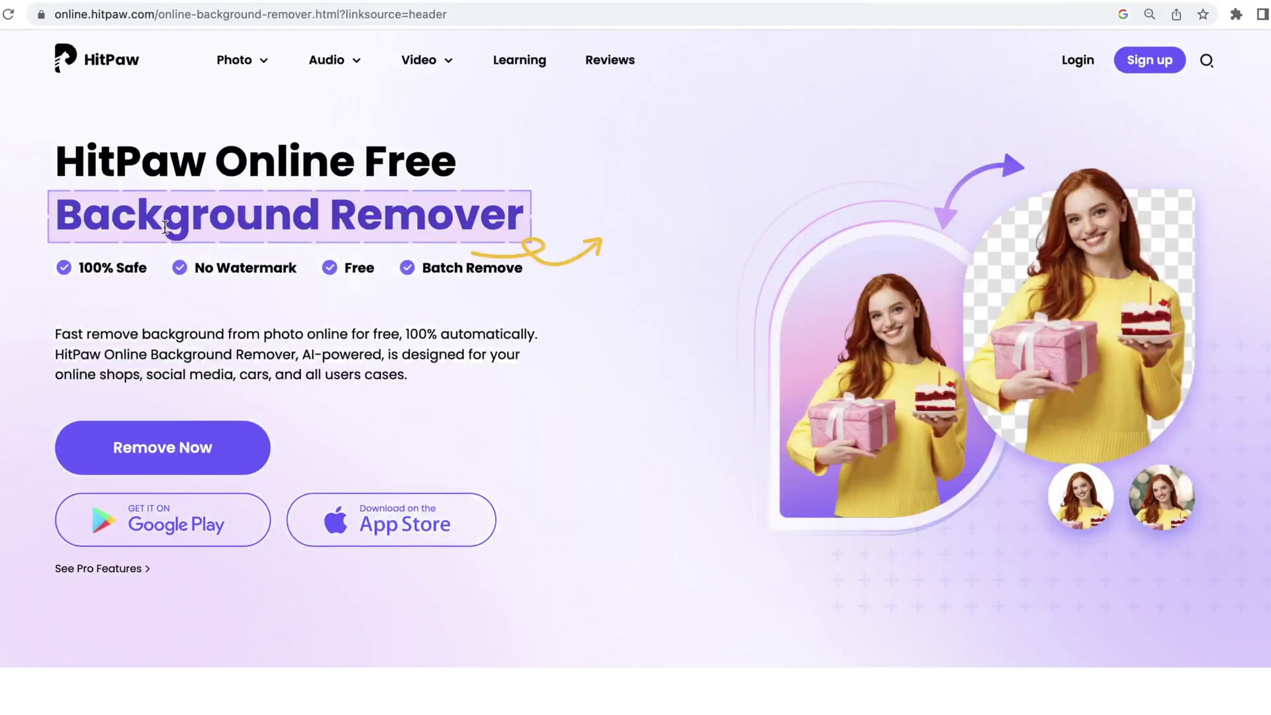
{"action": "left_click", "coordinate": [158, 453]}
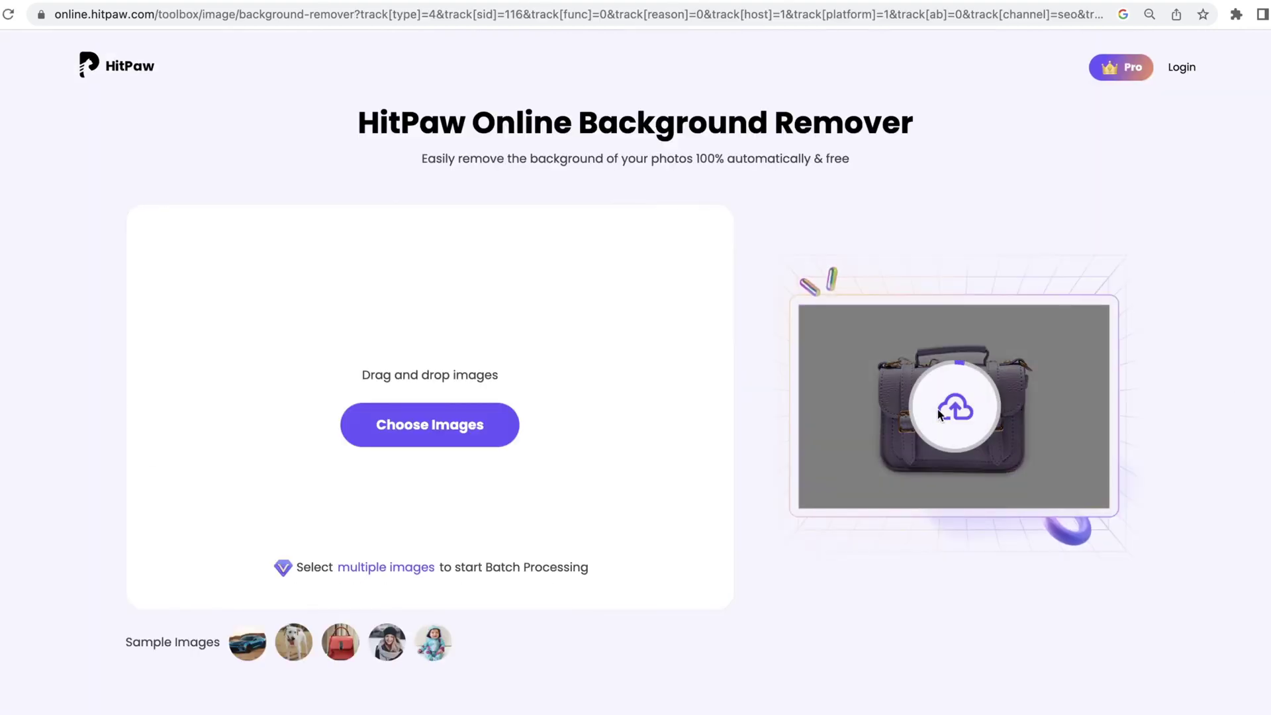
{"action": "left_click", "coordinate": [295, 643]}
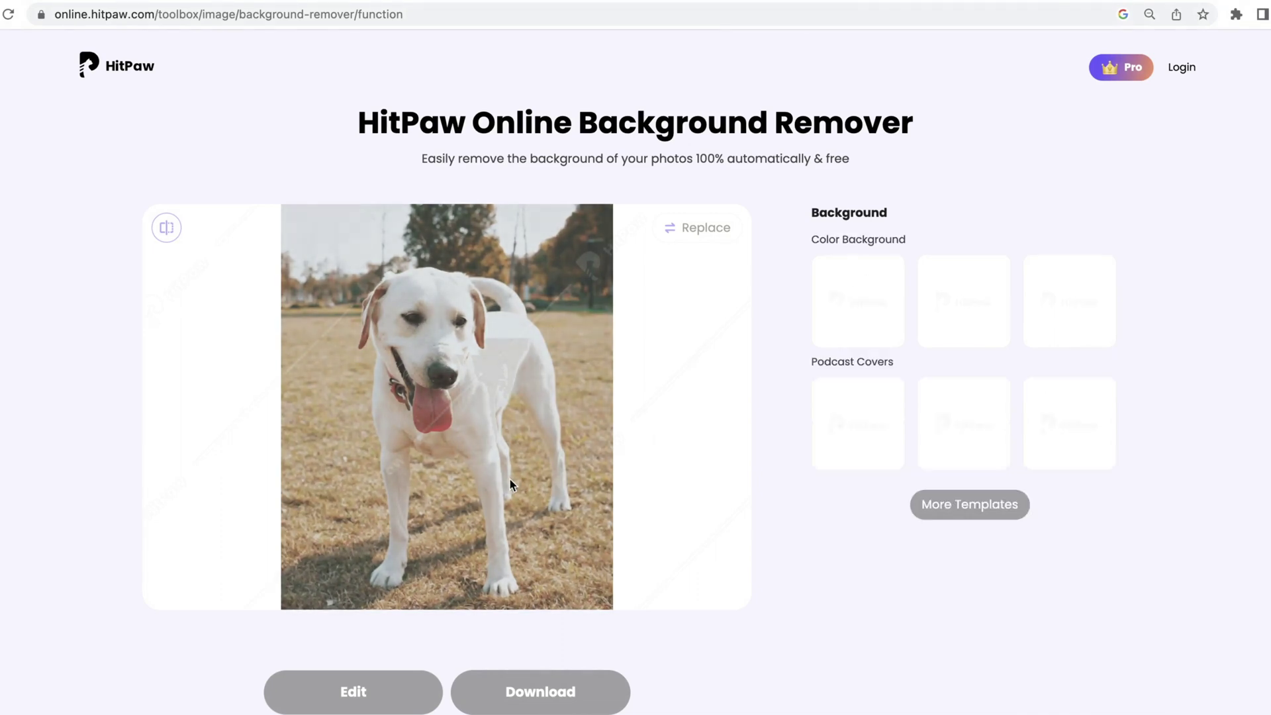